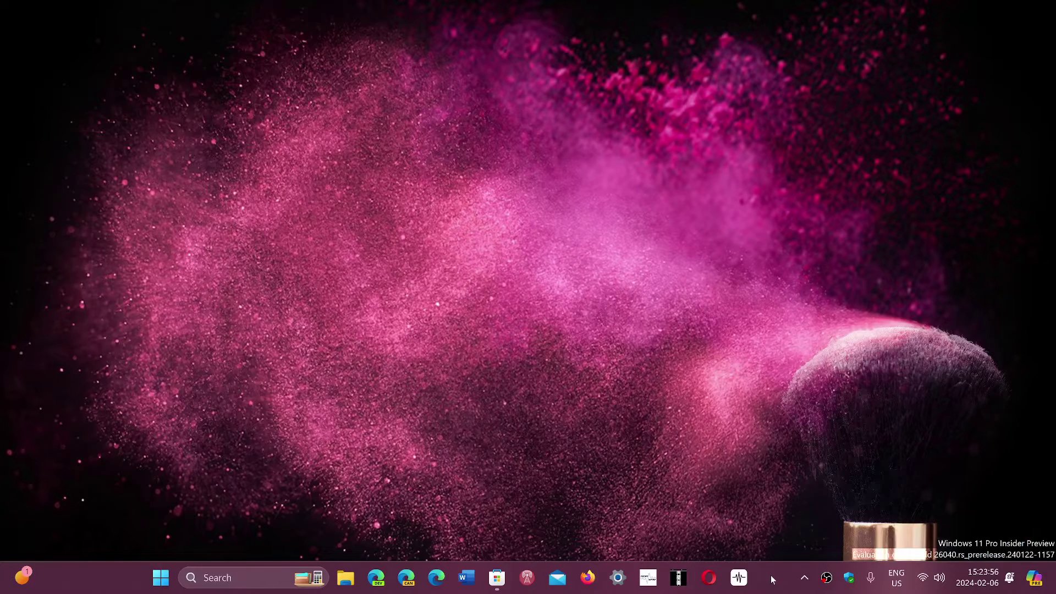
- Bring up the Amazing Squares store page and start the game with Play now
left_click(496, 577)
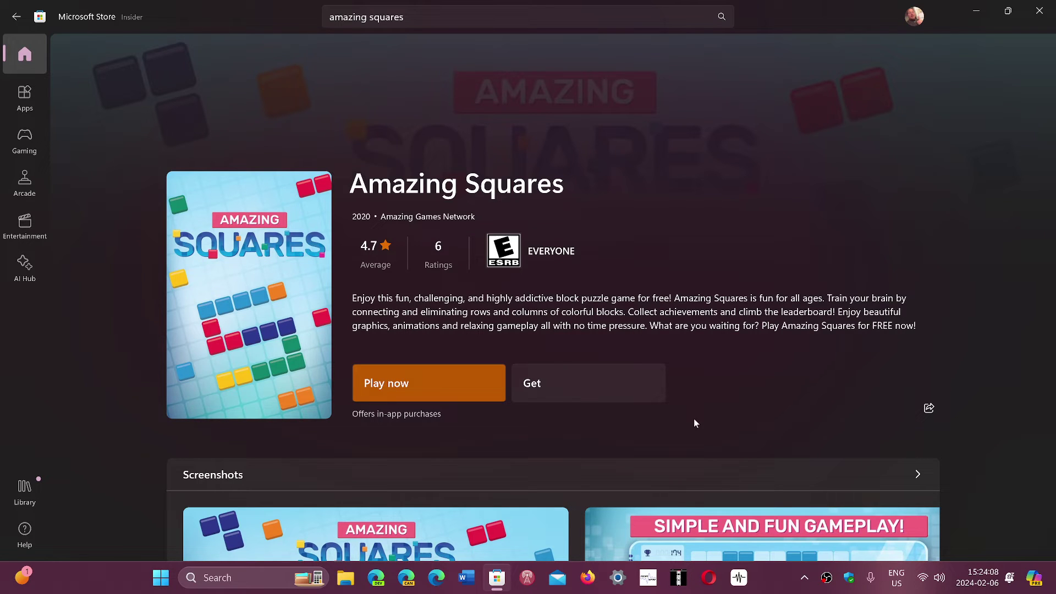
left_click(415, 385)
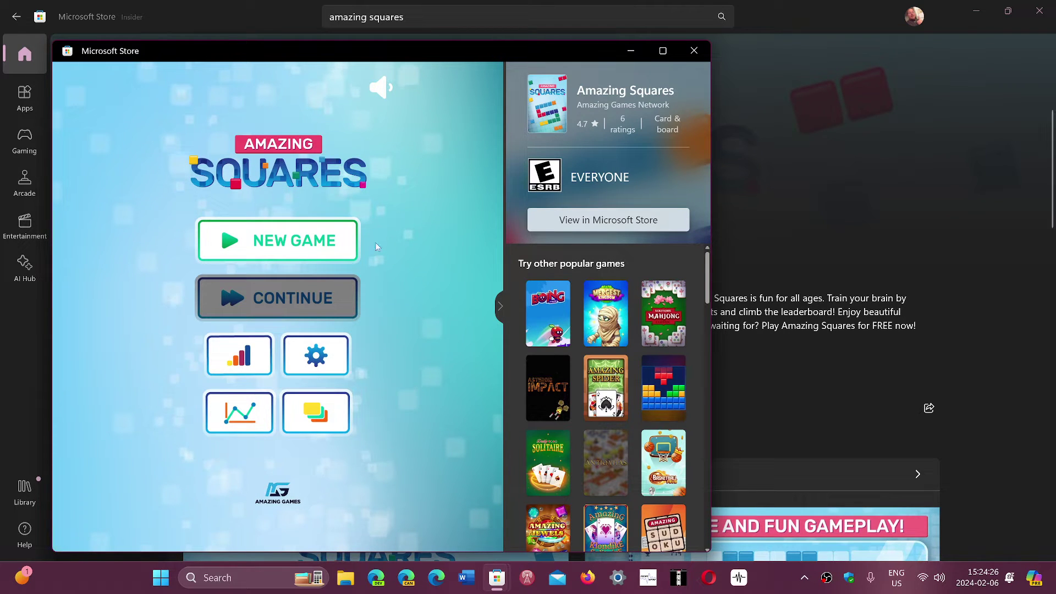
- Start a new Amazing Squares game without the tutorial, then close the game window
left_click(262, 244)
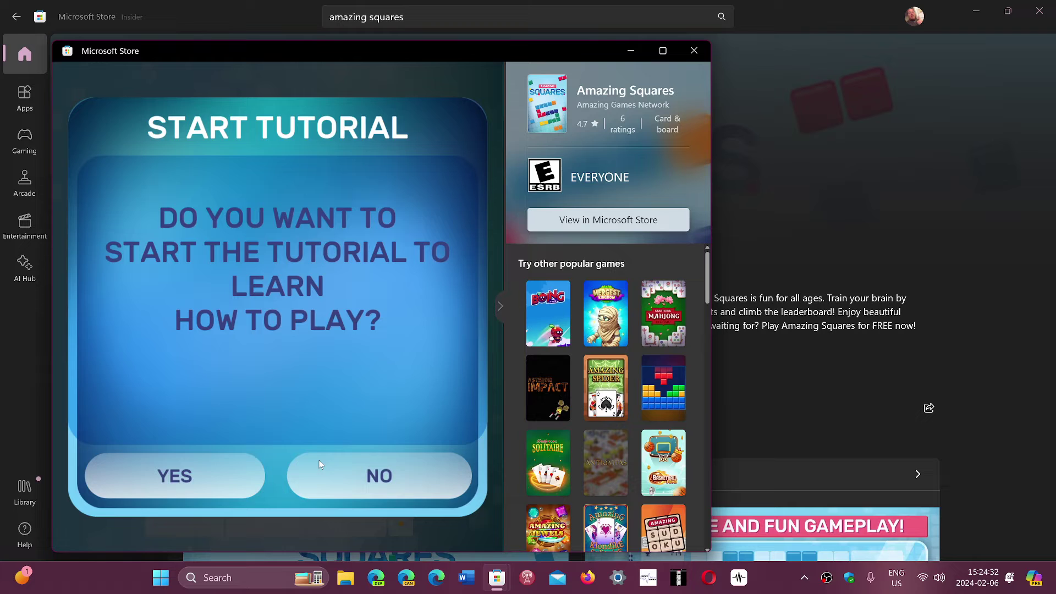
left_click(341, 470)
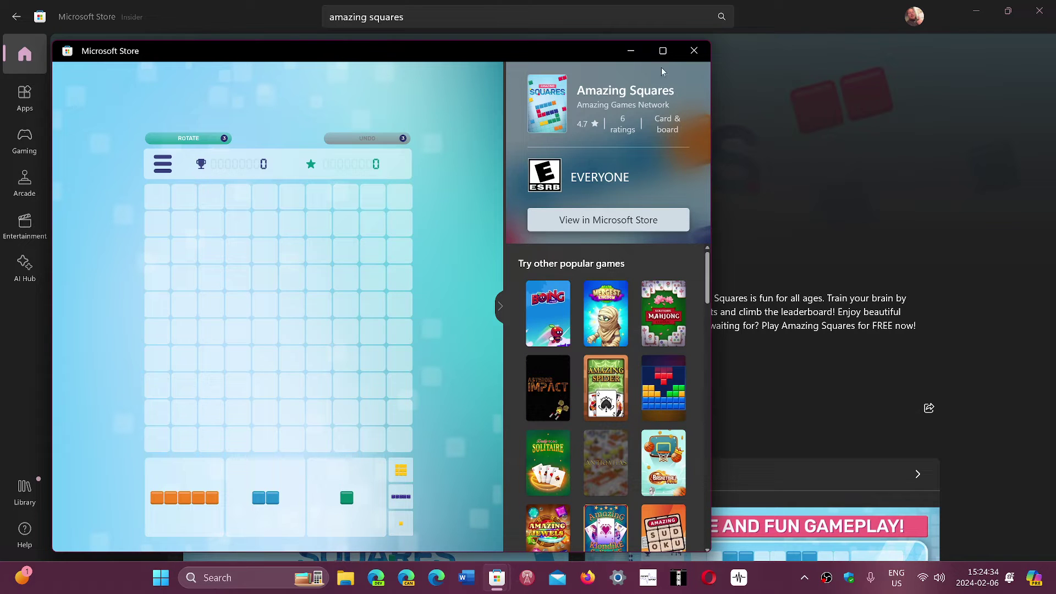
left_click(693, 50)
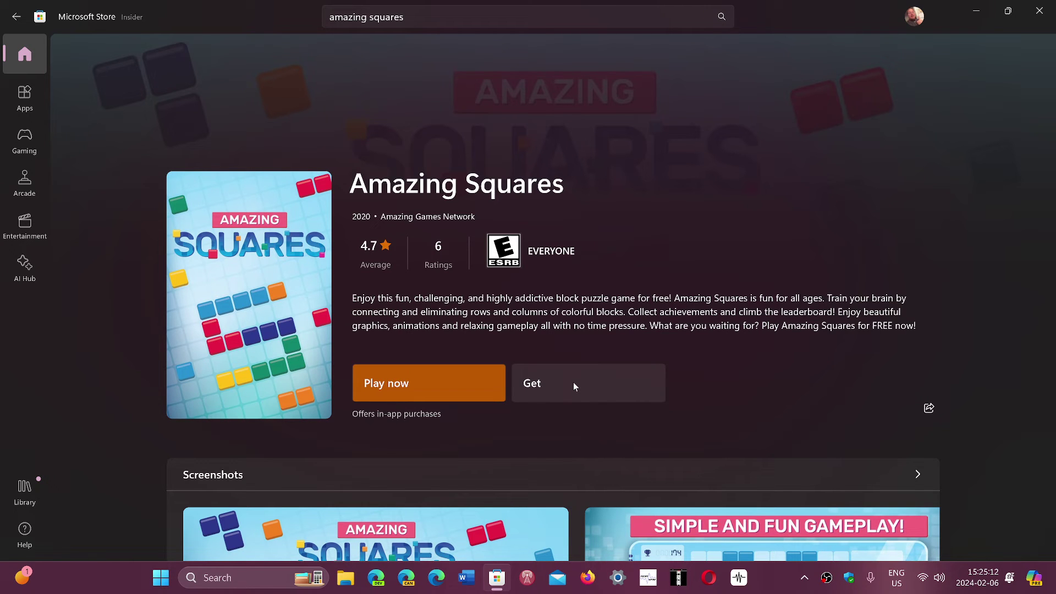
- Close the Microsoft Store window, leaving the pink powder desktop visible
left_click(1041, 12)
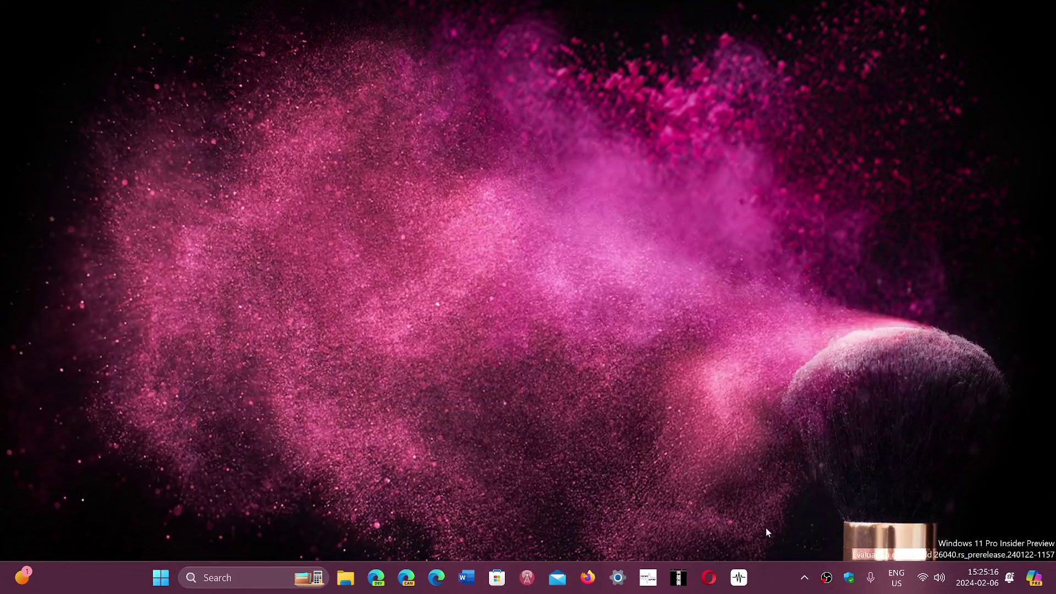